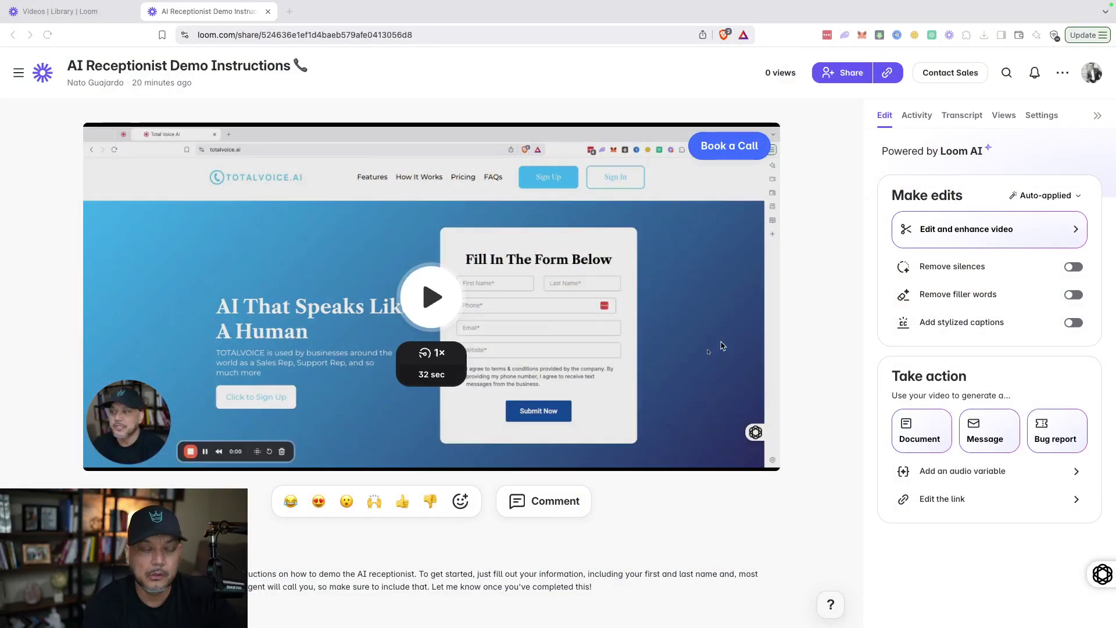
Step: Play the demo video, pause it around 0:22, and open the Book a Call link editor
{"action": "left_click", "coordinate": [720, 346]}
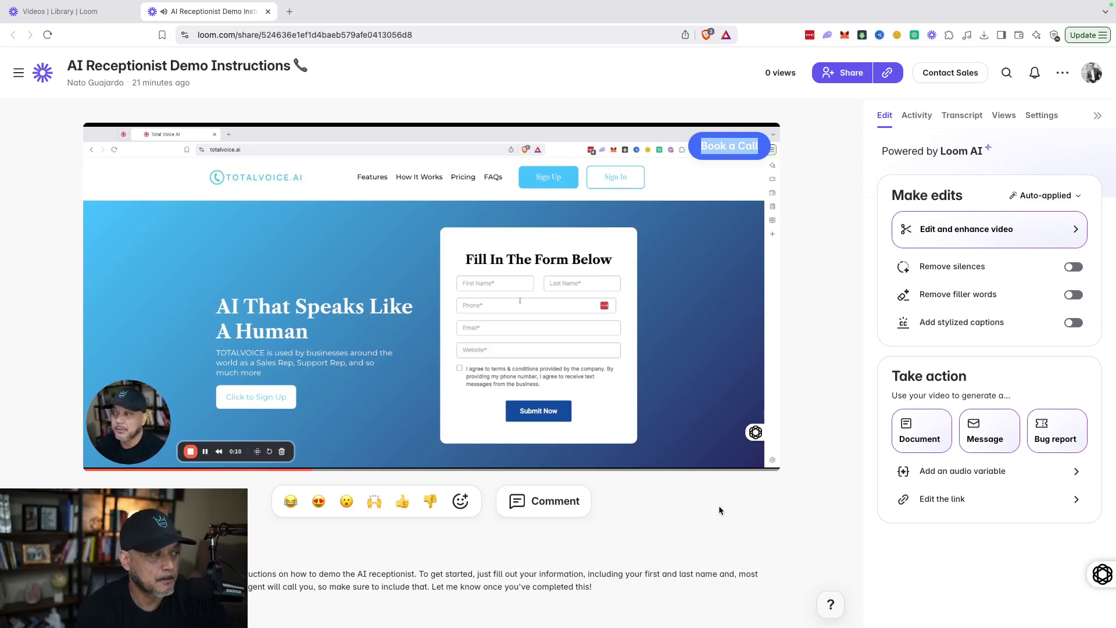
{"action": "mouse_move", "coordinate": [564, 465]}
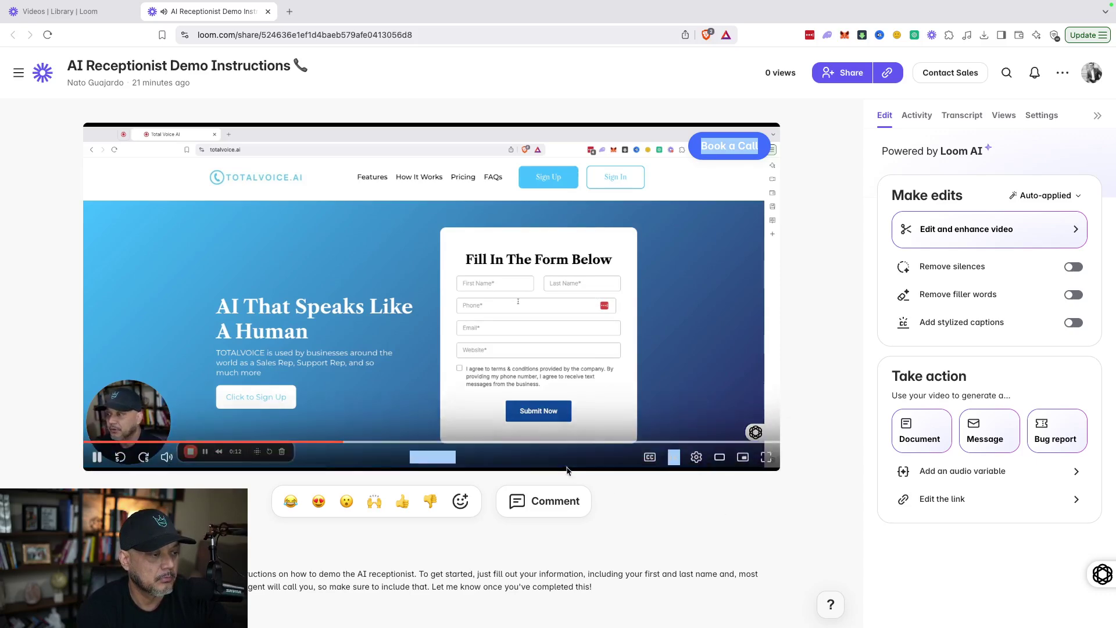
{"action": "left_click", "coordinate": [549, 443]}
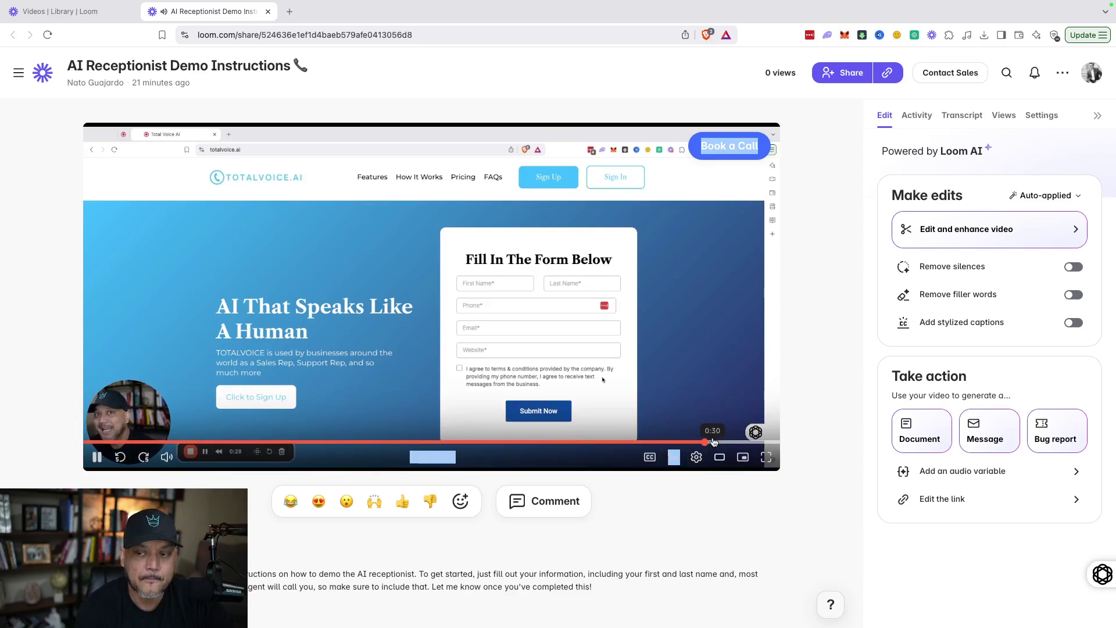
{"action": "left_click", "coordinate": [97, 458]}
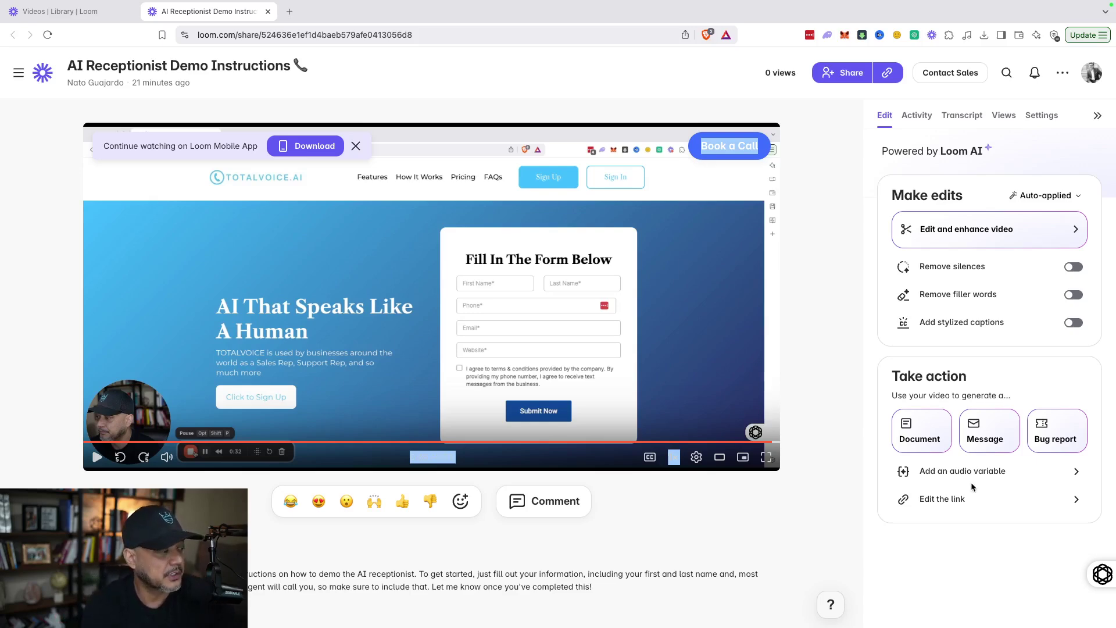
{"action": "left_click", "coordinate": [1002, 502]}
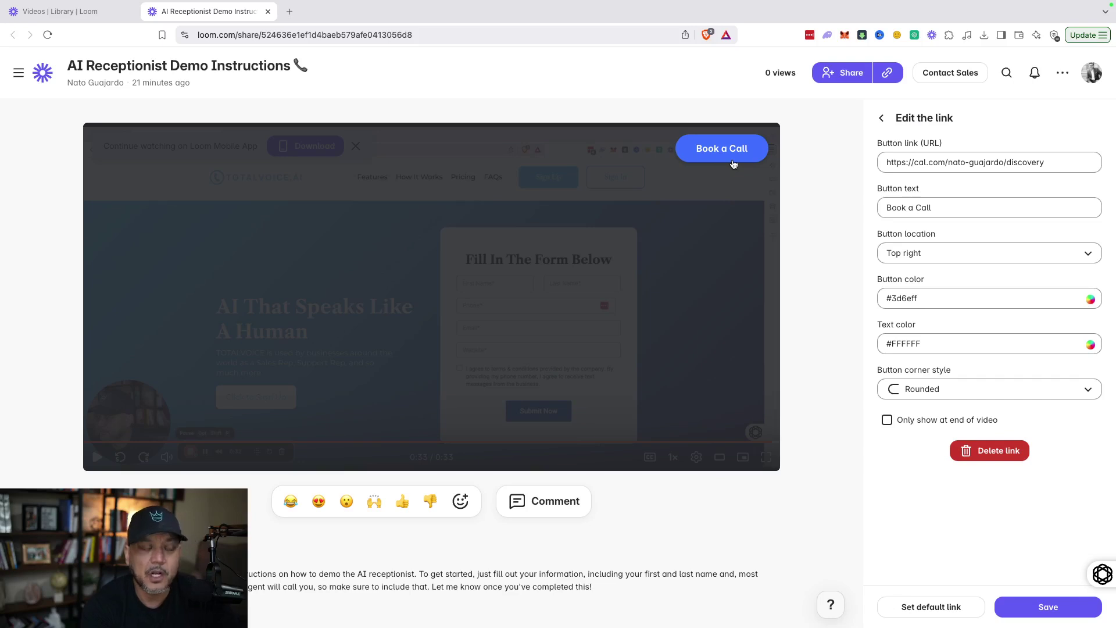
Step: Set the link button's label to 'Book a Call'
{"action": "left_click", "coordinate": [941, 208]}
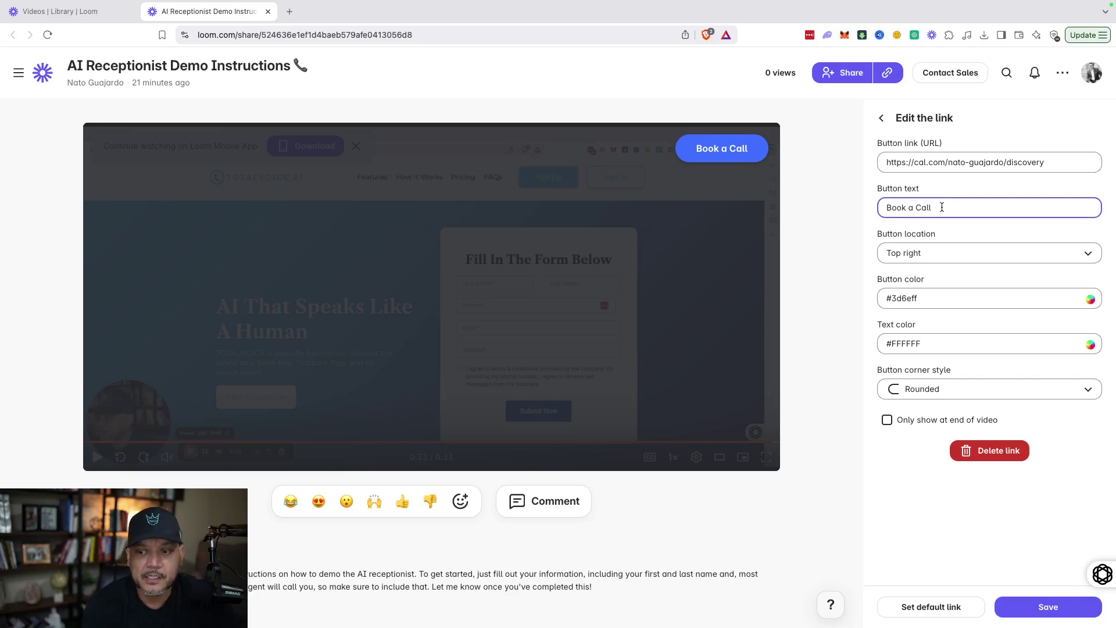
{"action": "triple_click", "coordinate": [960, 213]}
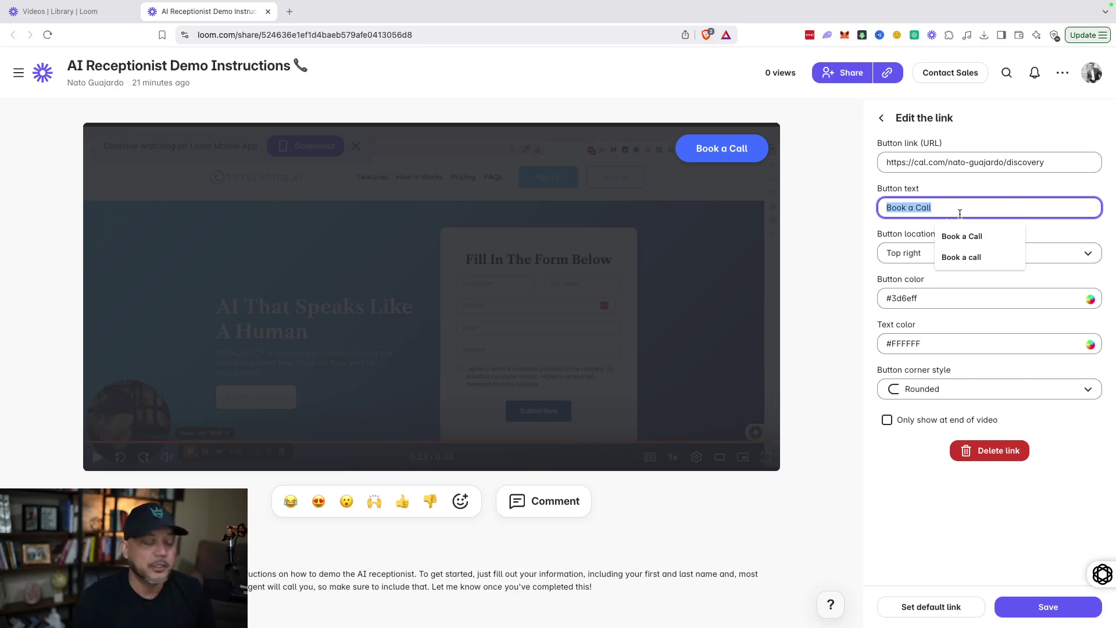
{"action": "type", "text": "GO"}
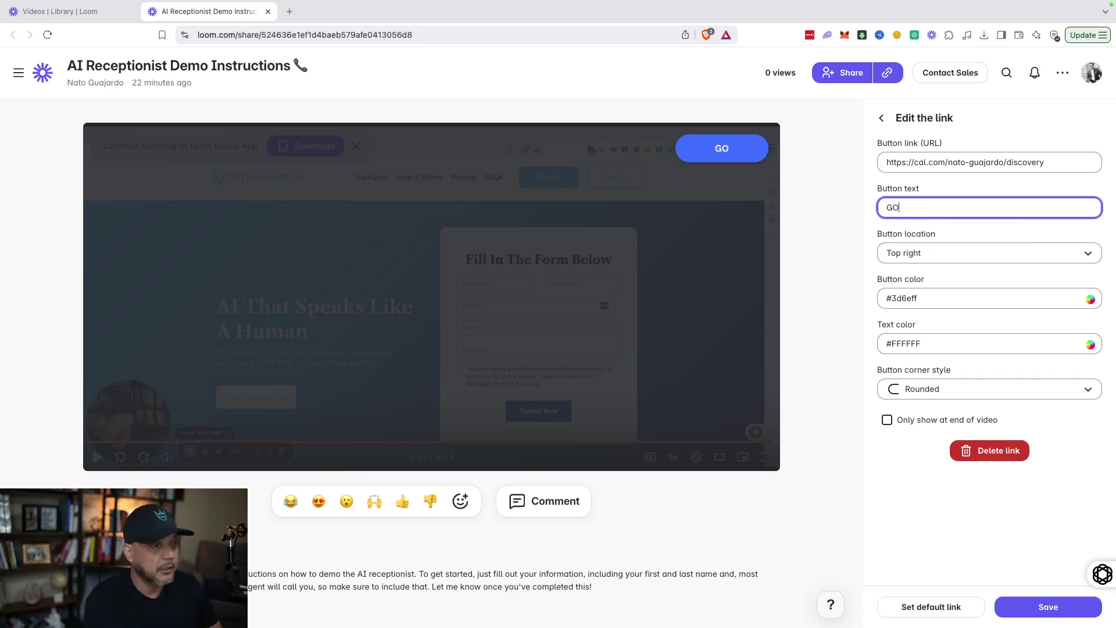
{"action": "type", "text": " to website"}
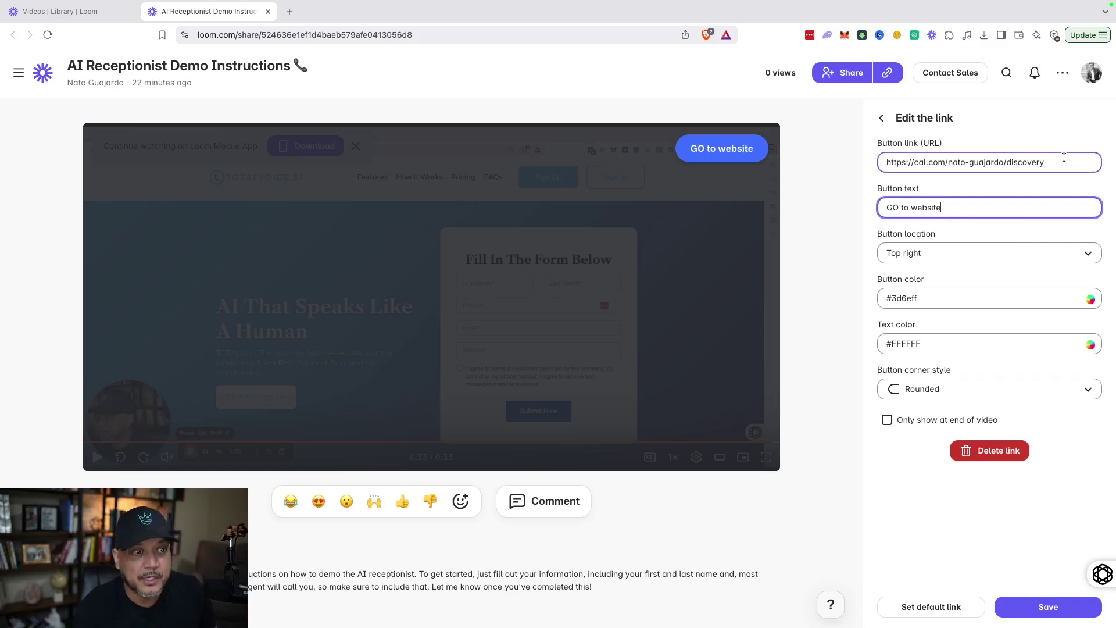
{"action": "left_click_drag", "start_coordinate": [1064, 163], "coordinate": [829, 166]}
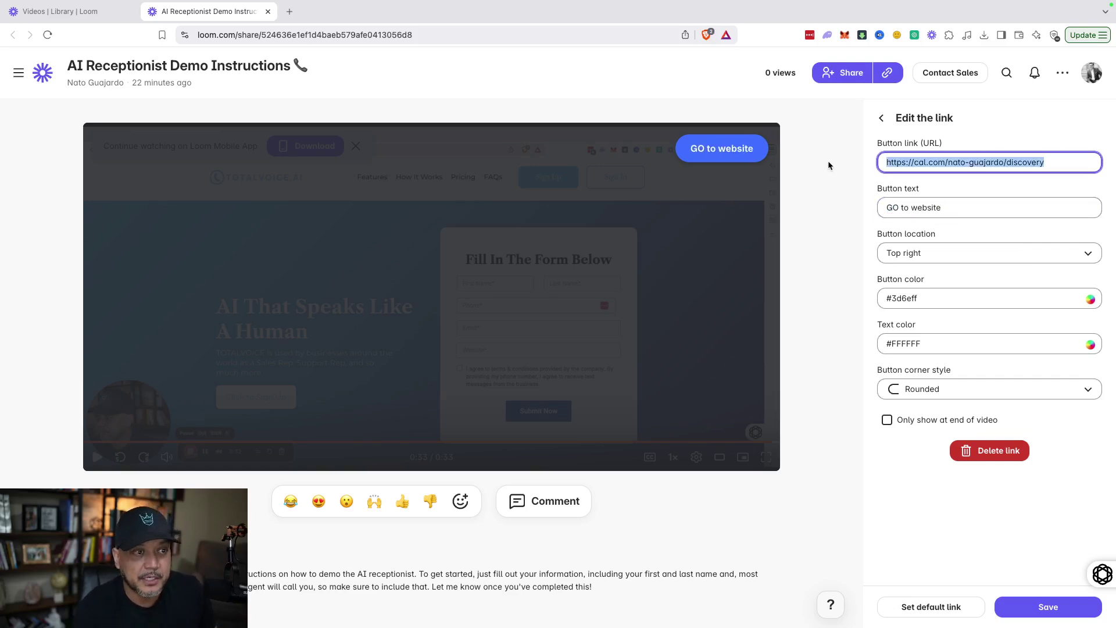
{"action": "left_click", "coordinate": [833, 176]}
{"action": "left_click_drag", "start_coordinate": [951, 203], "coordinate": [825, 209]}
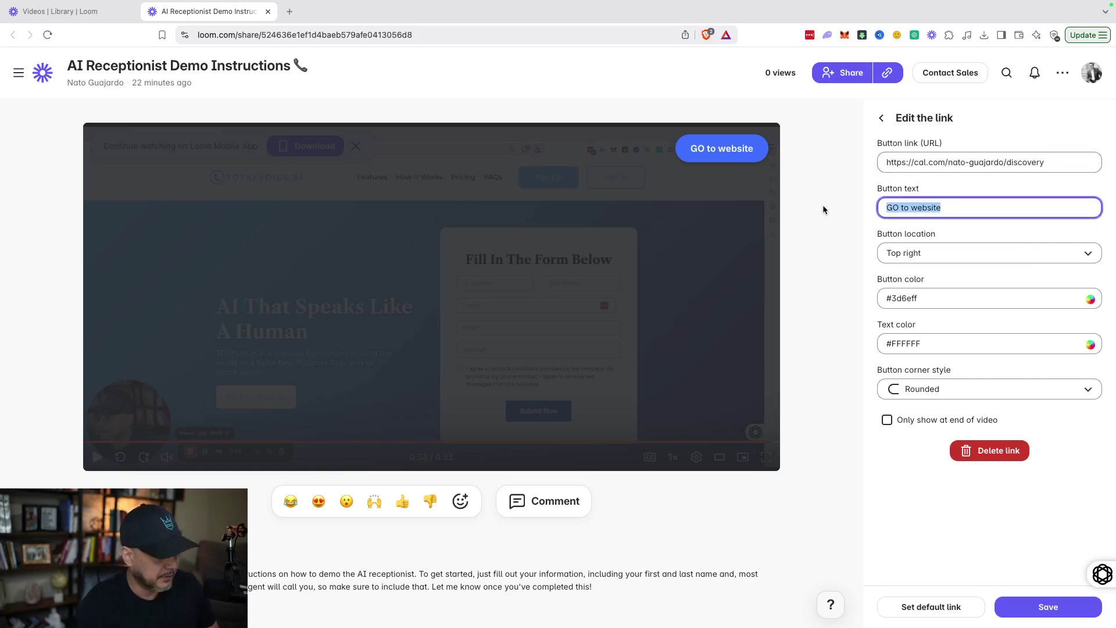
{"action": "type", "text": "Book a cal"}
{"action": "key", "text": "BackSpace"}
{"action": "key", "text": "BackSpace"}
{"action": "key", "text": "BackSpace"}
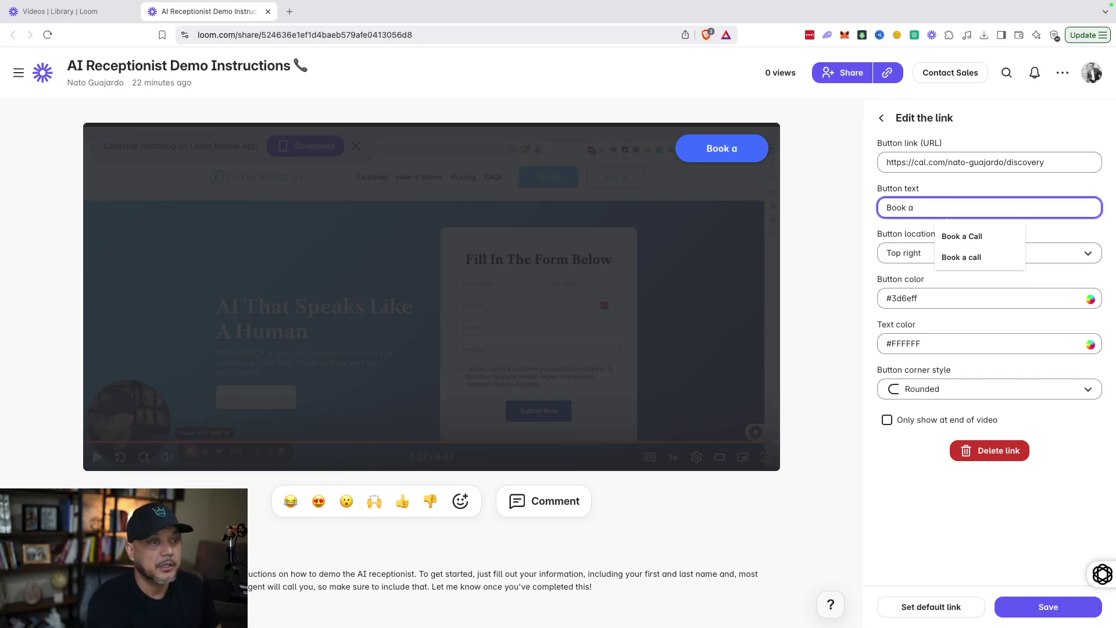
{"action": "type", "text": "Call"}
Step: Try bottom right and bottom left, then keep the button at the top right
{"action": "left_click", "coordinate": [911, 252]}
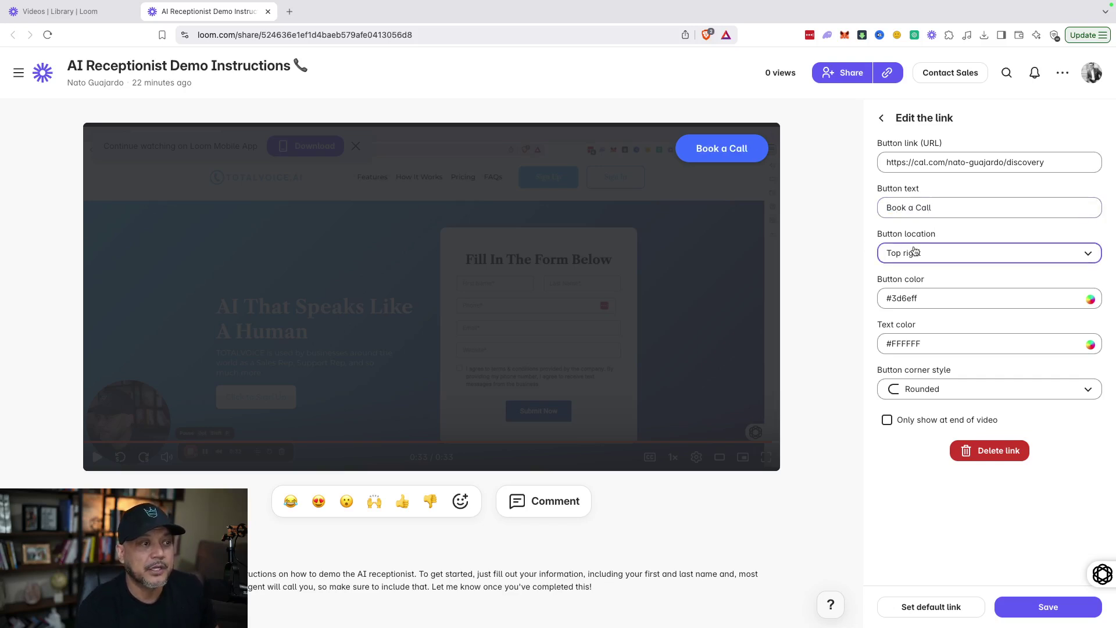
{"action": "left_click", "coordinate": [918, 306]}
{"action": "left_click", "coordinate": [936, 259]}
{"action": "left_click", "coordinate": [929, 284]}
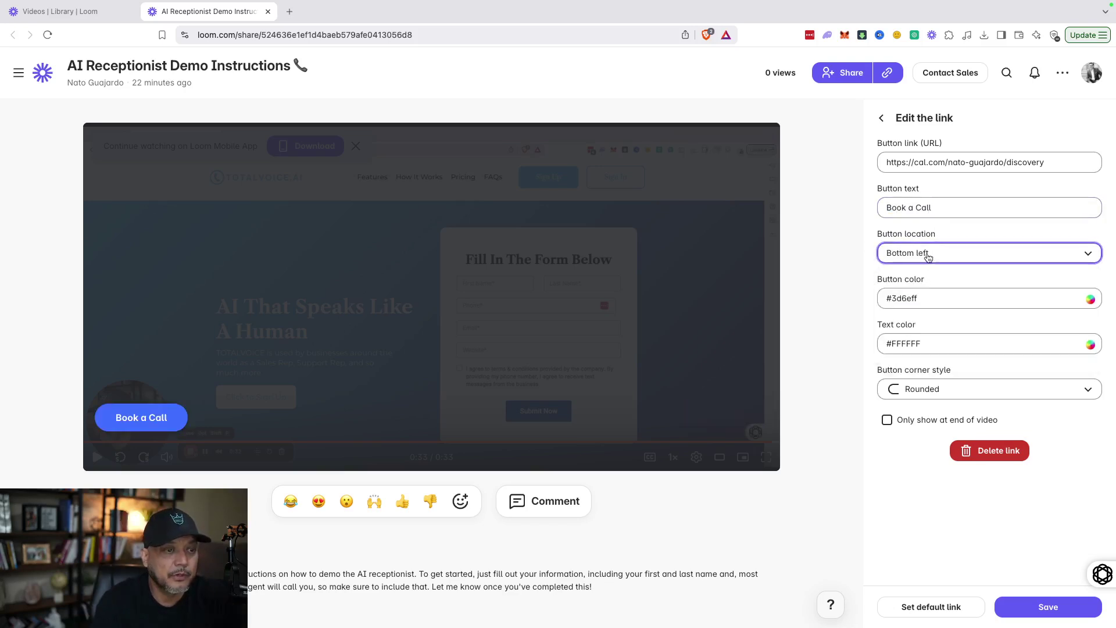
{"action": "left_click", "coordinate": [926, 253]}
{"action": "left_click", "coordinate": [937, 351]}
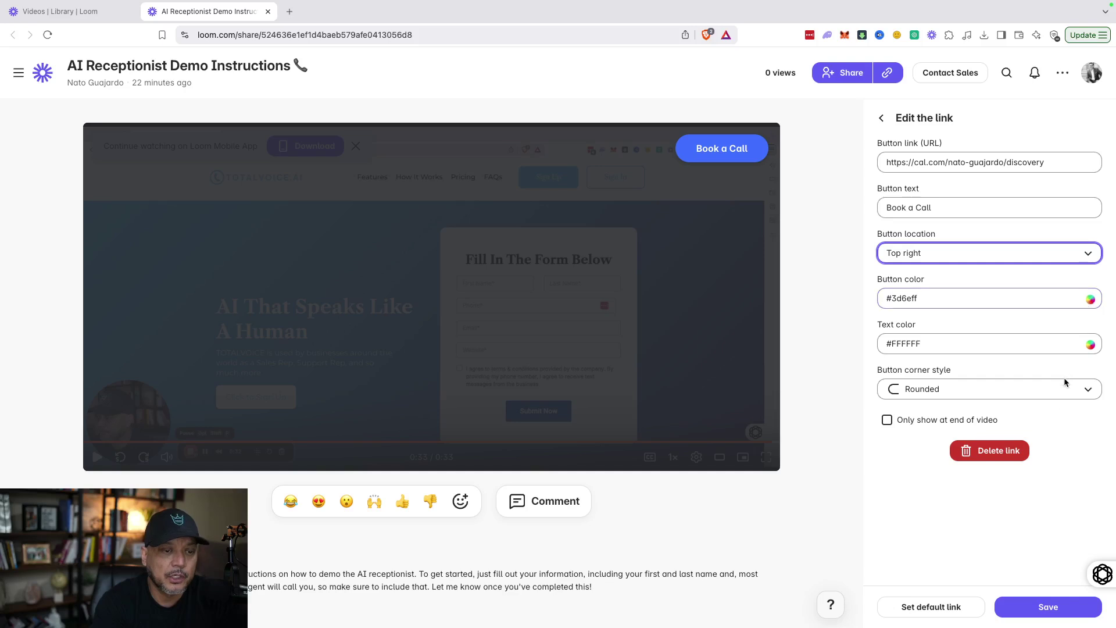
Step: Keep rounded corners on the button after trying square, and save the link settings
{"action": "left_click", "coordinate": [1072, 390]}
{"action": "left_click", "coordinate": [936, 443]}
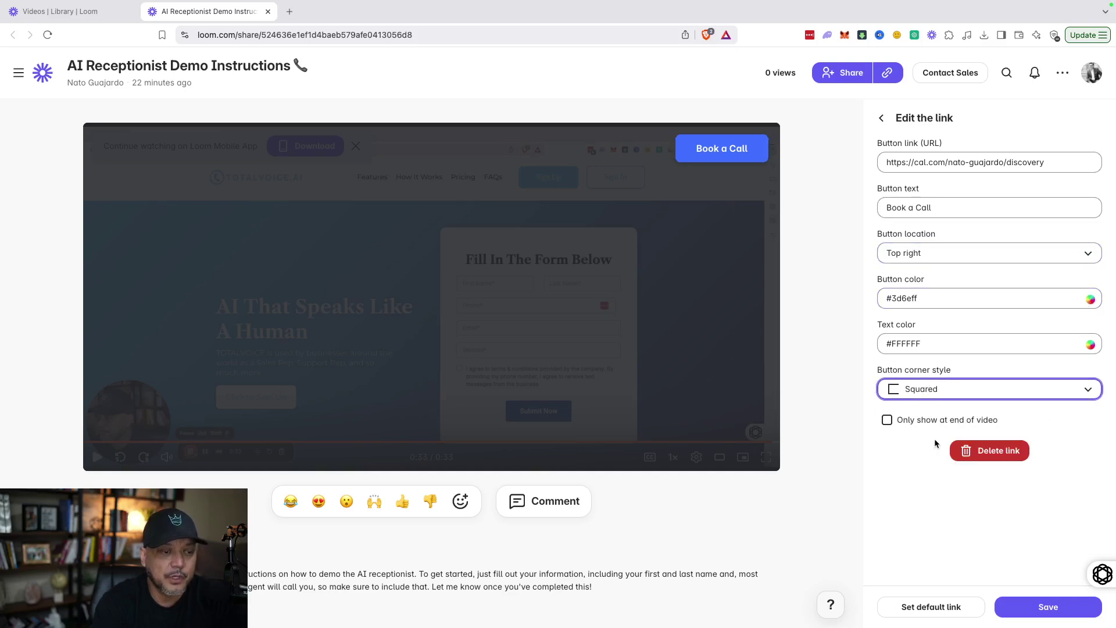
{"action": "left_click", "coordinate": [942, 395]}
{"action": "left_click", "coordinate": [931, 418]}
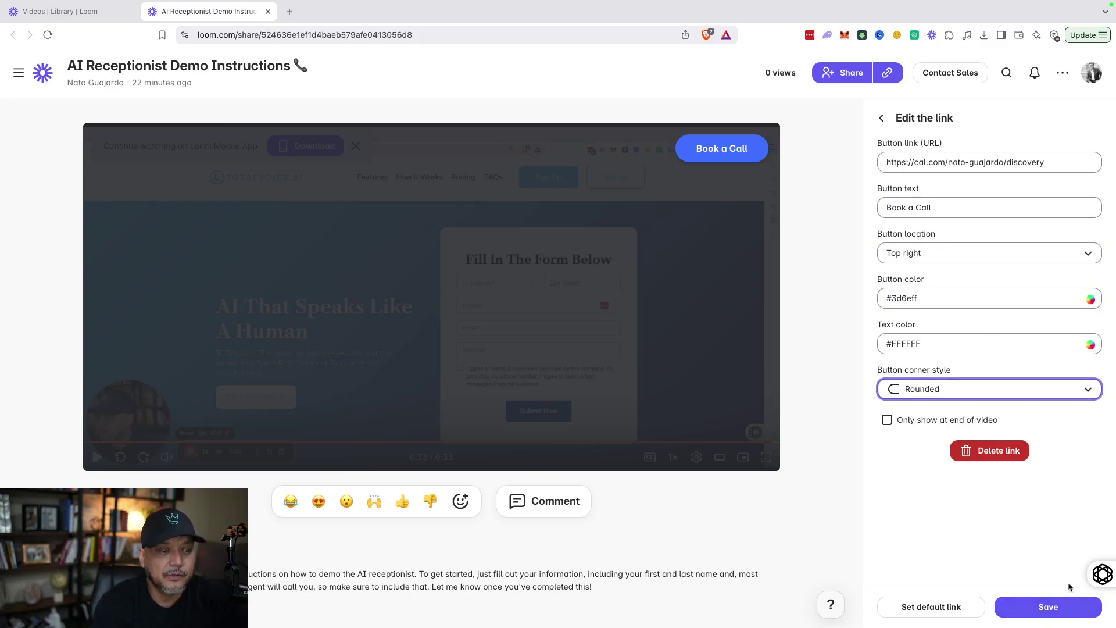
{"action": "left_click", "coordinate": [1049, 606]}
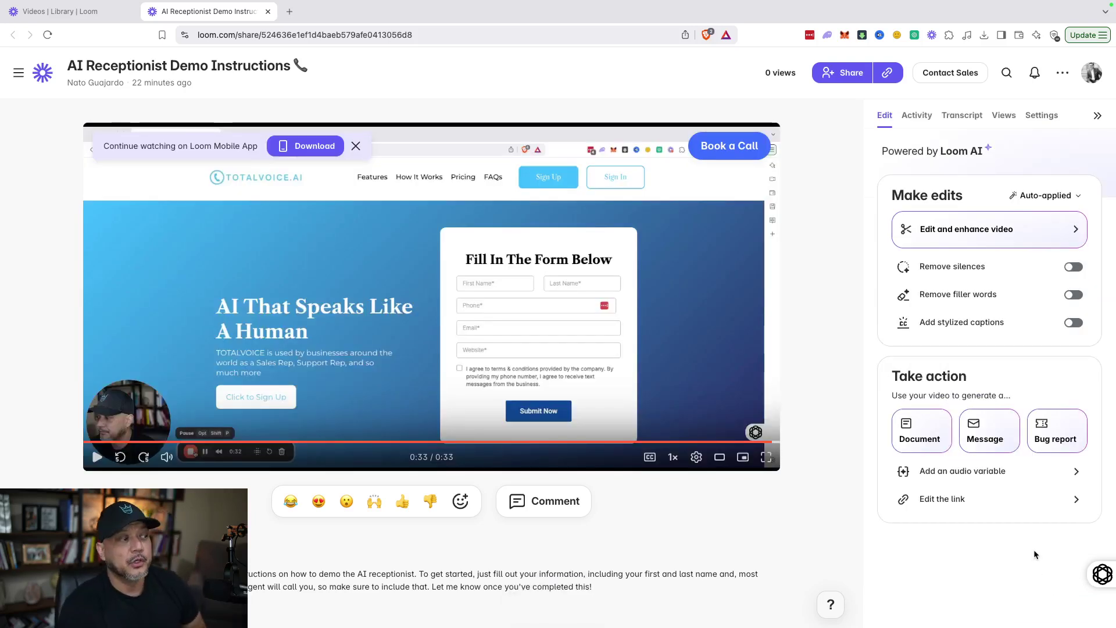
Step: Add an audio variable and enter the recipient's first name, correcting a typo, as a new recipient
{"action": "mouse_move", "coordinate": [998, 478]}
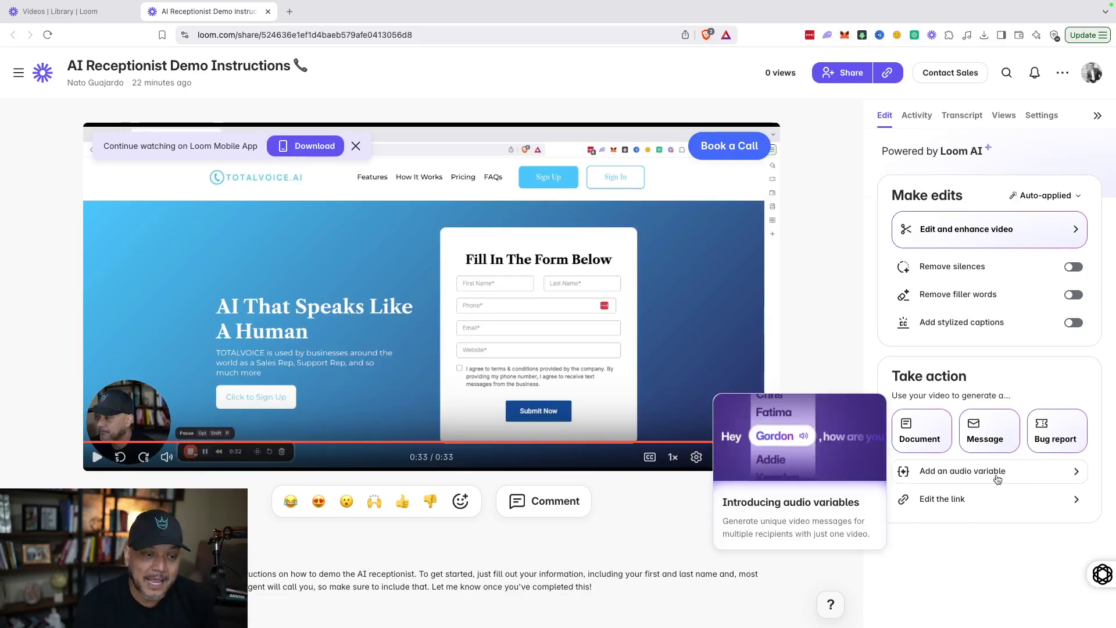
{"action": "left_click", "coordinate": [997, 479]}
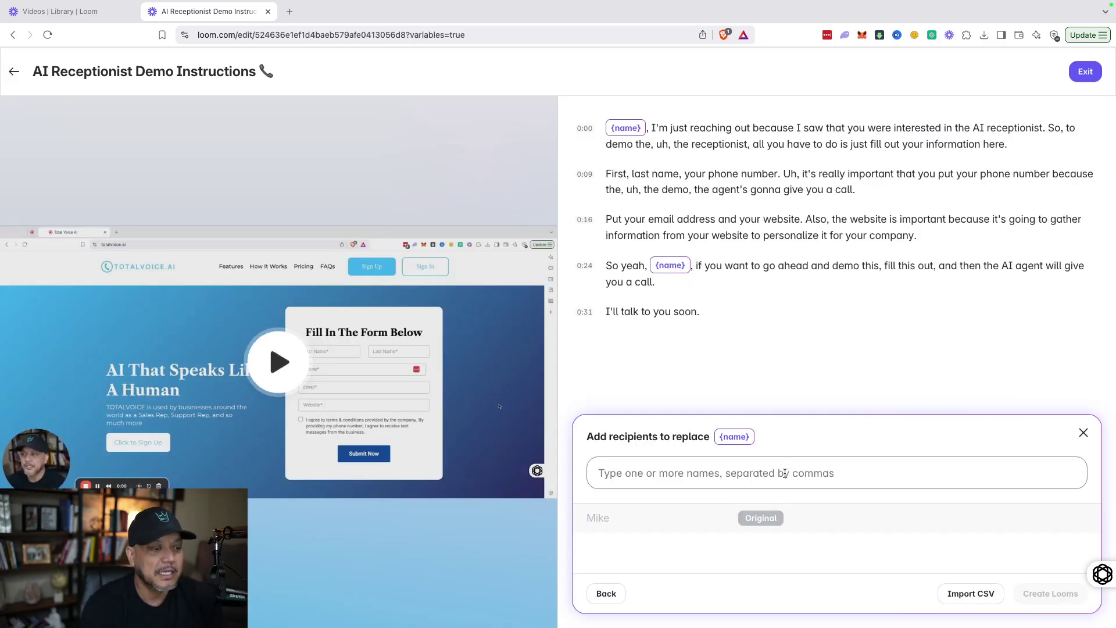
{"action": "left_click", "coordinate": [786, 474]}
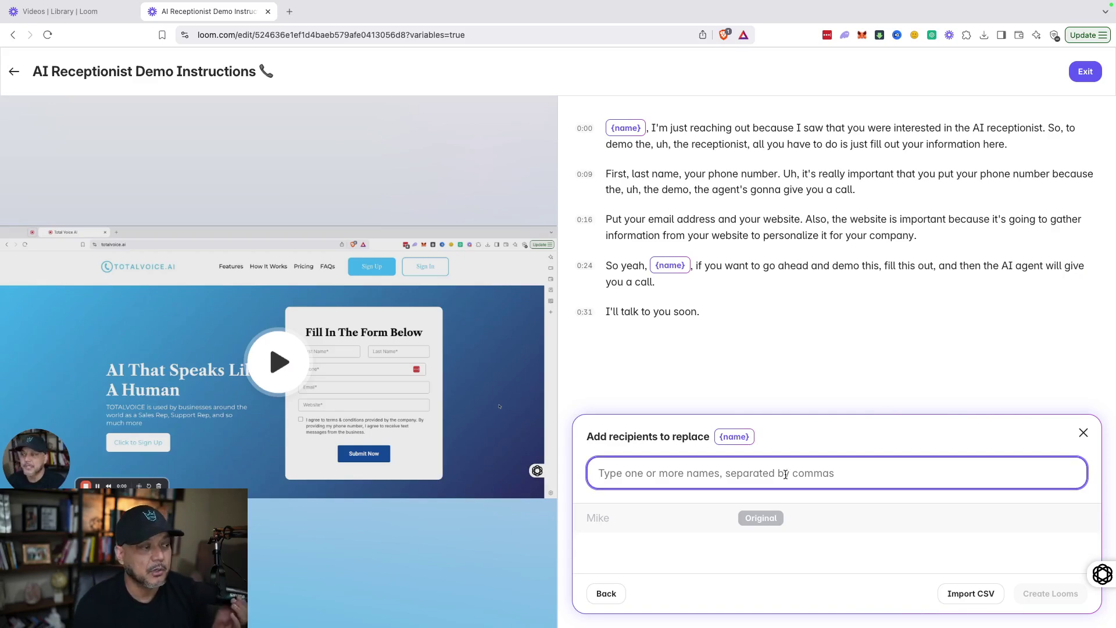
{"action": "type", "text": "Josepjh"}
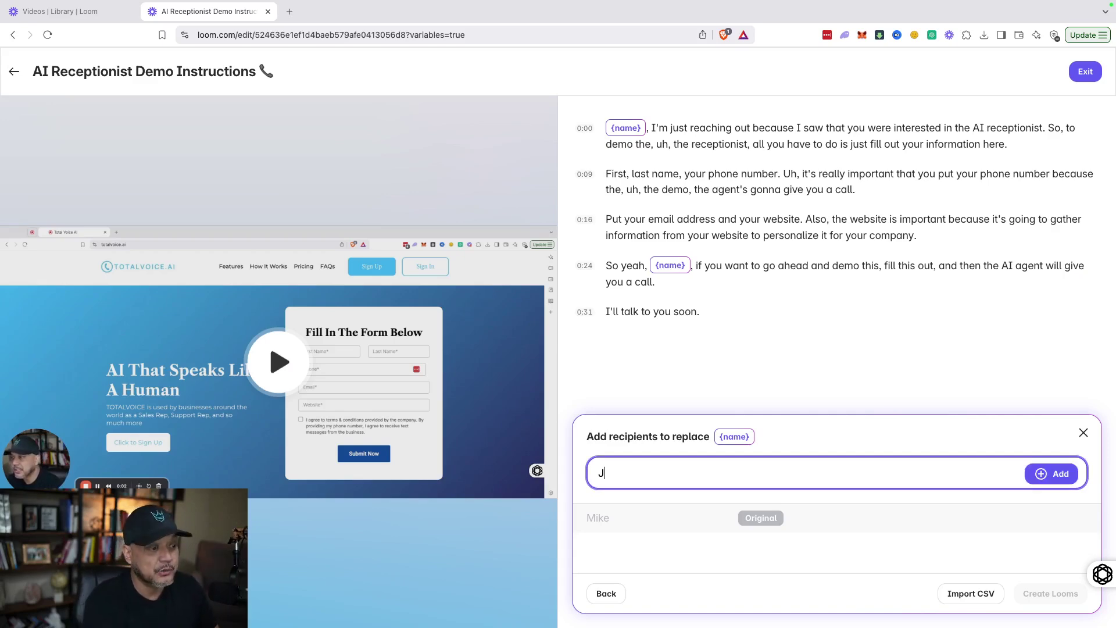
{"action": "key", "text": "BackSpace"}
{"action": "key", "text": "BackSpace"}
{"action": "type", "text": "h"}
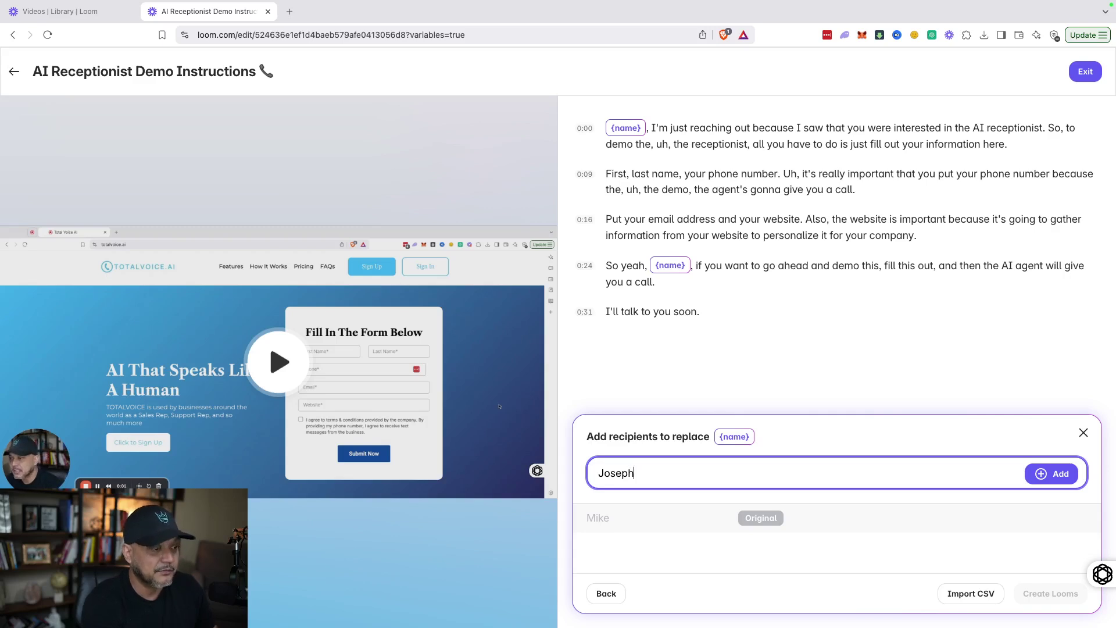
{"action": "left_click", "coordinate": [1041, 475]}
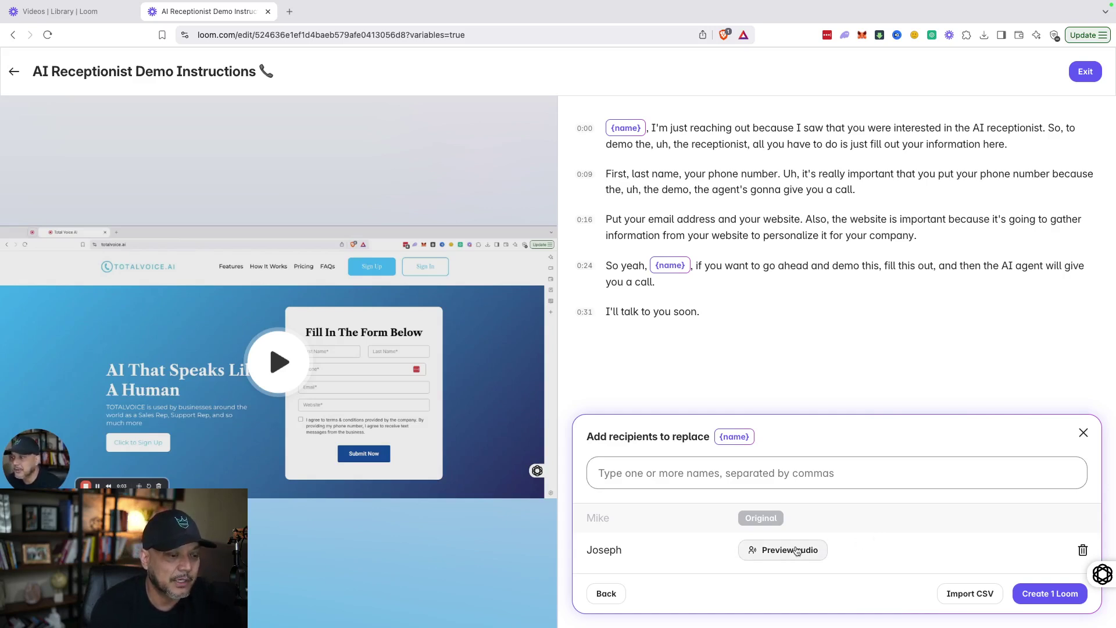
Step: Preview the recipient's personalized audio and give it a thumbs-up
{"action": "left_click", "coordinate": [796, 550]}
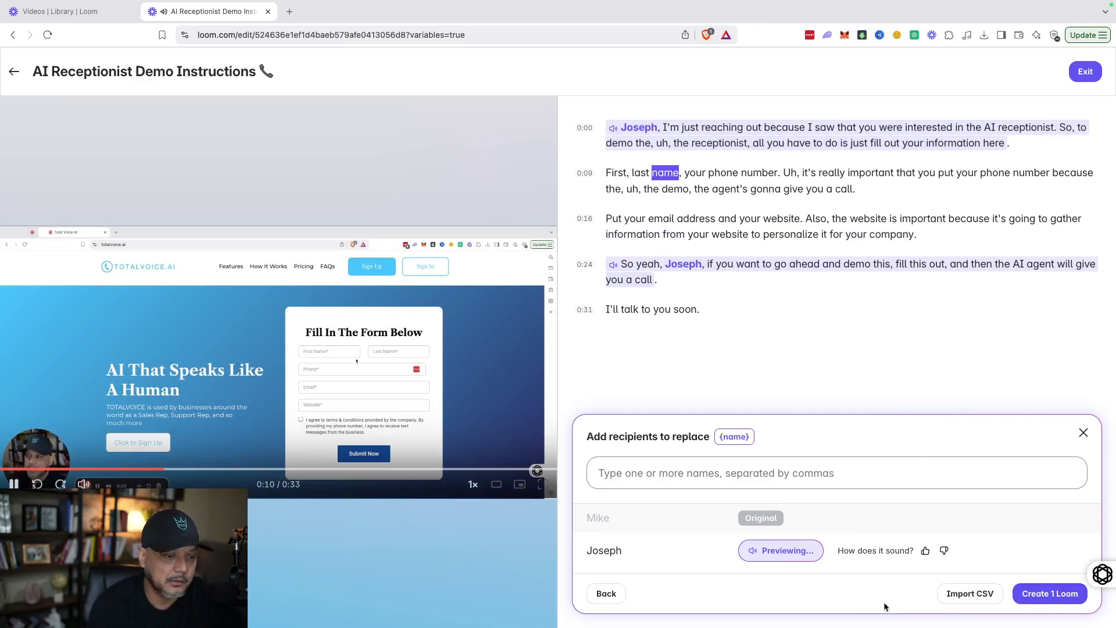
{"action": "left_click", "coordinate": [923, 550]}
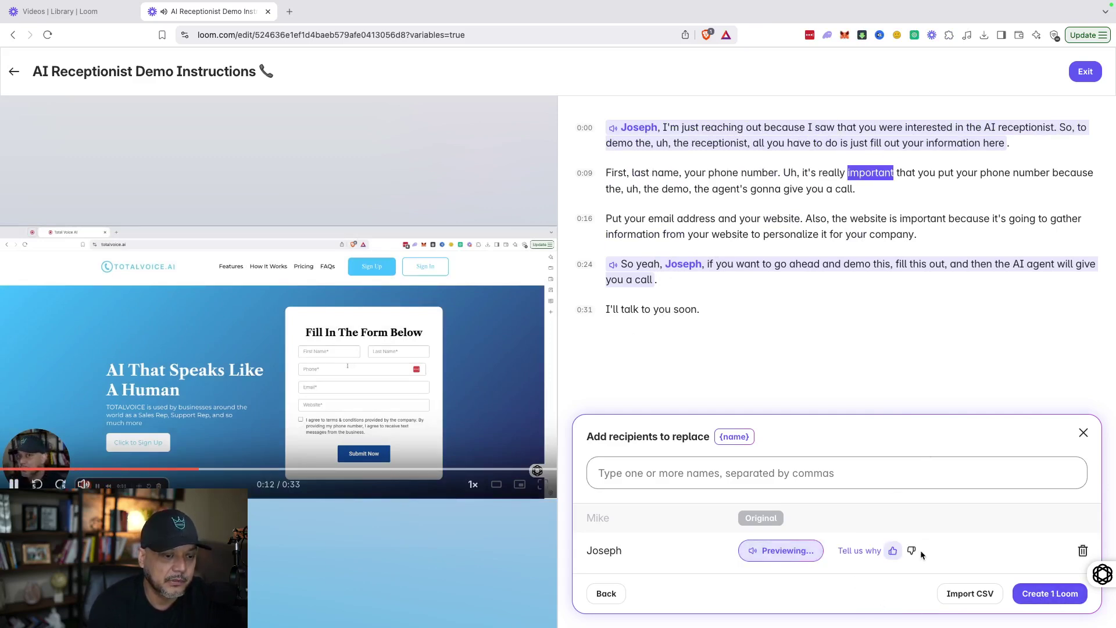
{"action": "triple_click", "coordinate": [796, 552]}
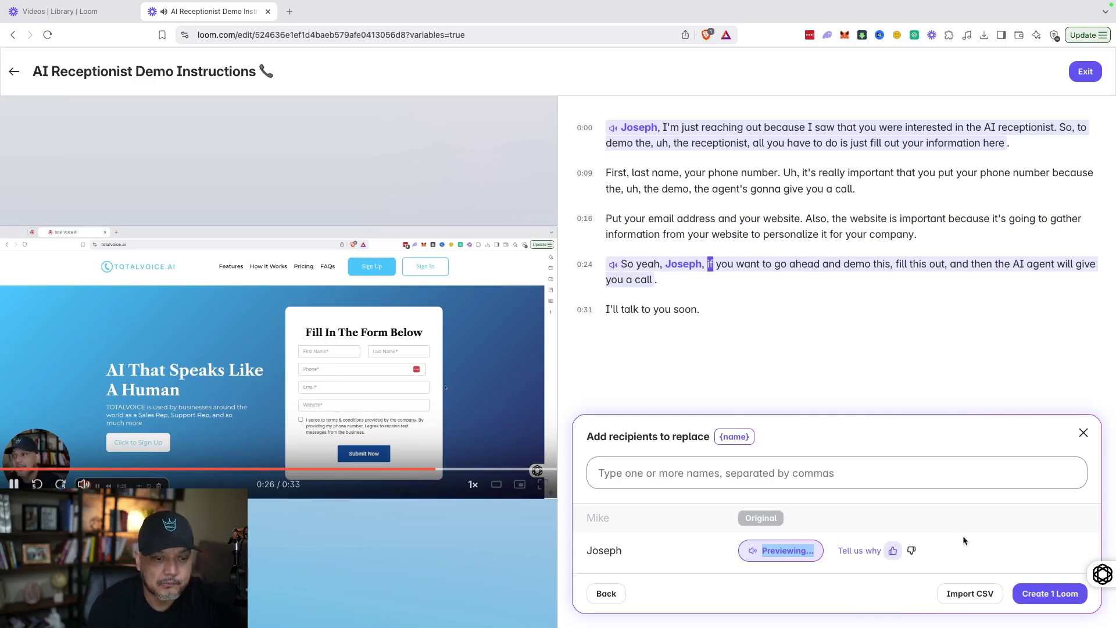
Step: Create 1 personalized Loom and open the recipient's copy from the library
{"action": "left_click", "coordinate": [1041, 592]}
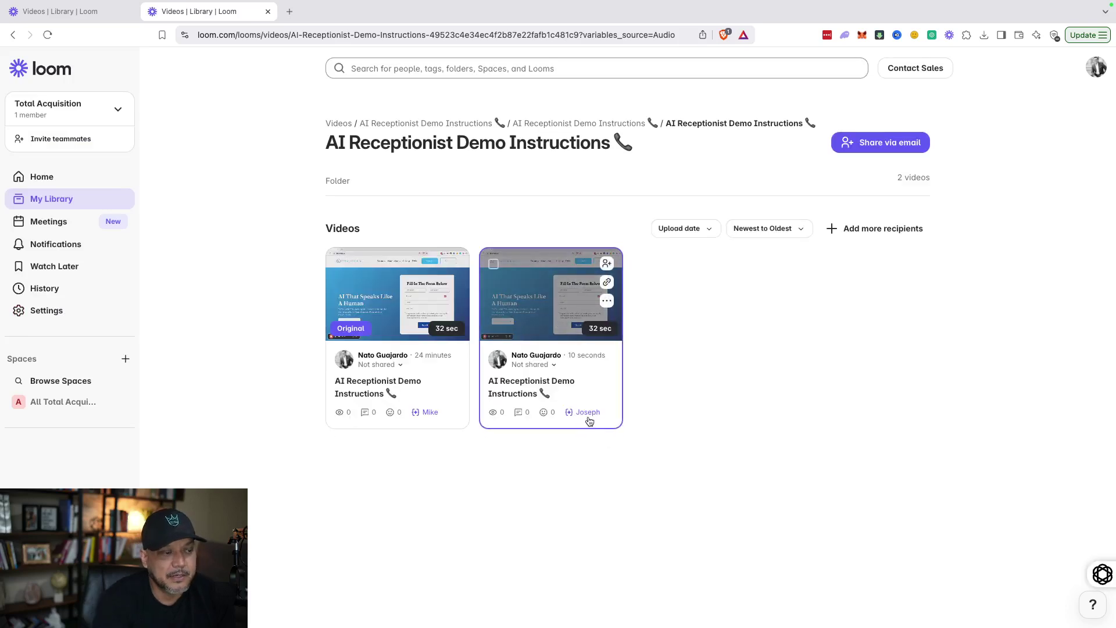
{"action": "left_click", "coordinate": [588, 414]}
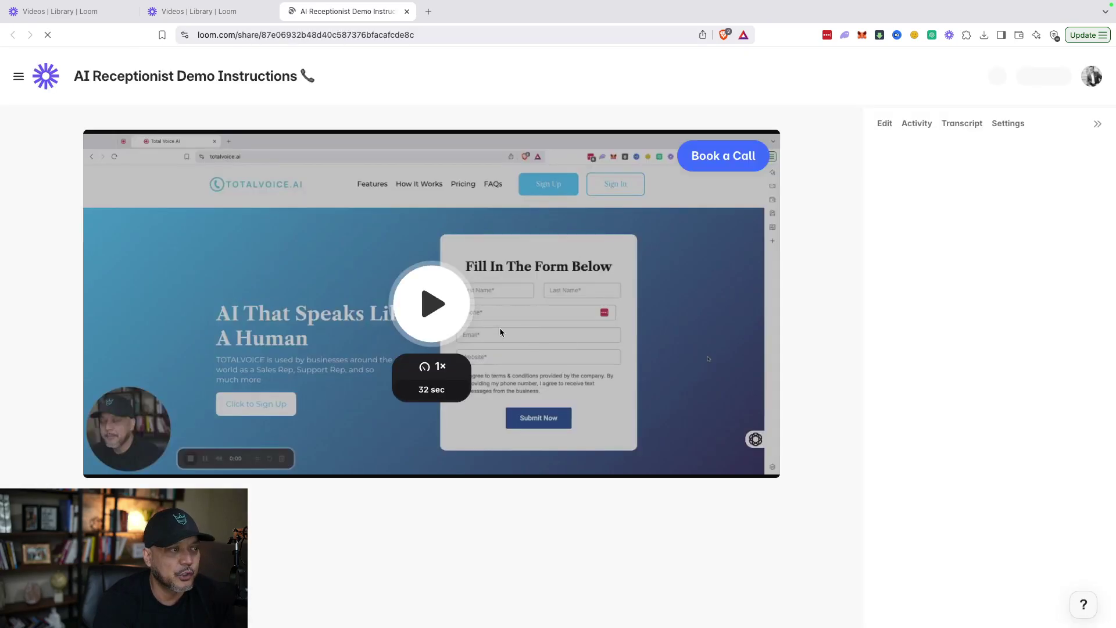
Step: Play the personalized copy and skip to about 0:27 to see the Book a Call button
{"action": "left_click", "coordinate": [431, 305]}
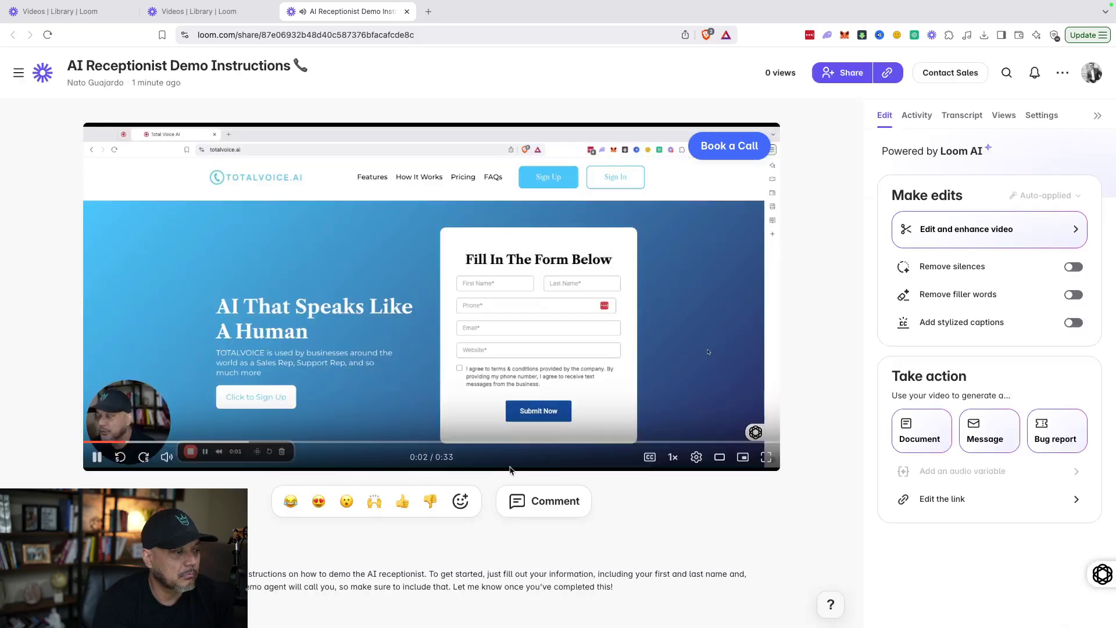
{"action": "left_click", "coordinate": [654, 442]}
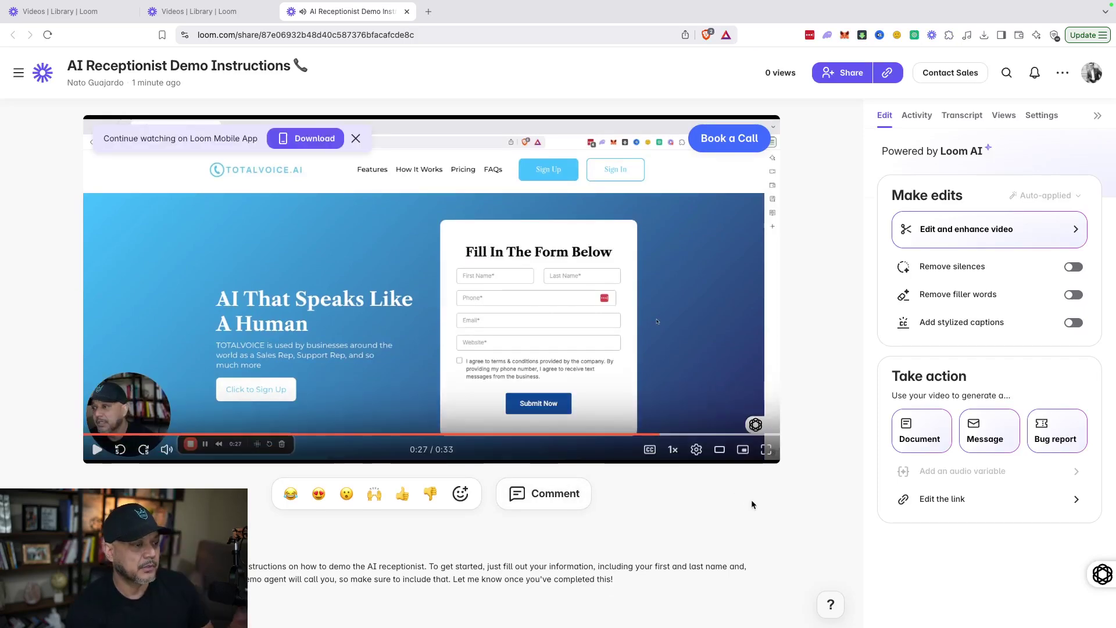
{"action": "scroll", "coordinate": [752, 500], "scroll_direction": "down", "scroll_amount": 1}
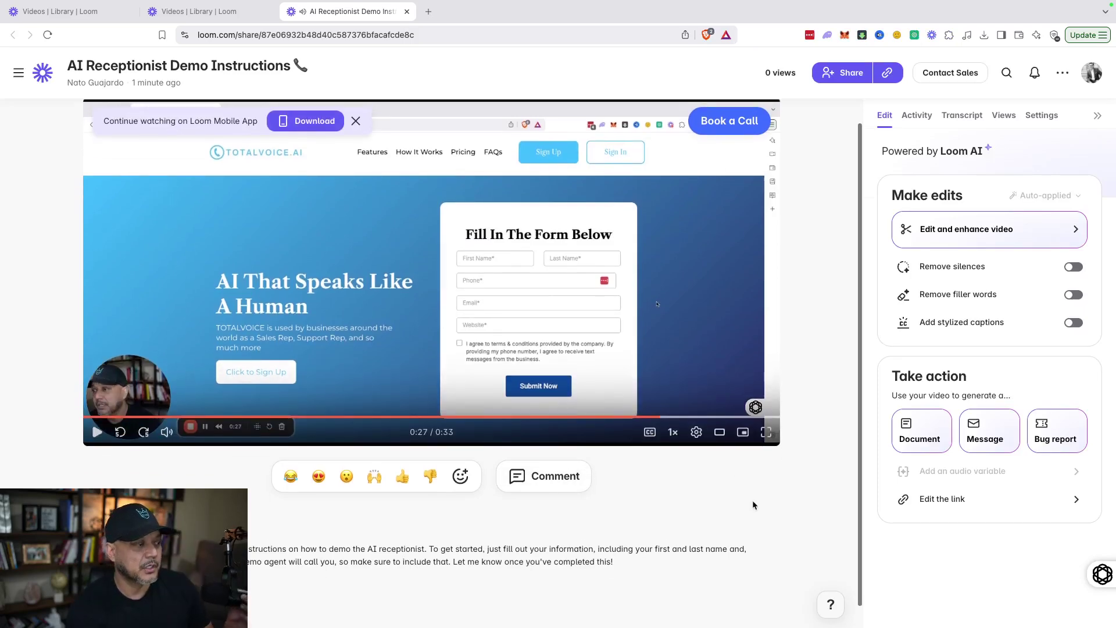